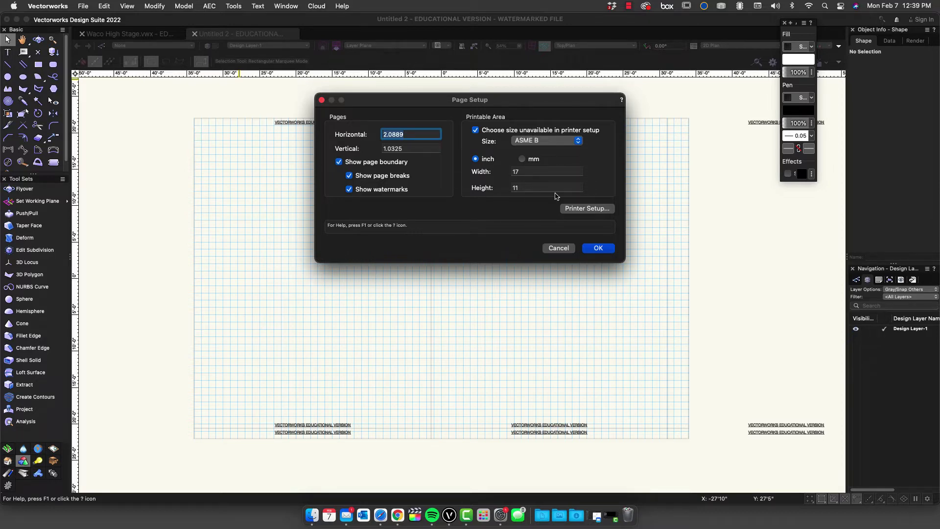
- Confirm the ASME B page size of 17 by 11 inches and the 1/4" layer scale in the document setup
{"action": "left_click", "coordinate": [607, 250]}
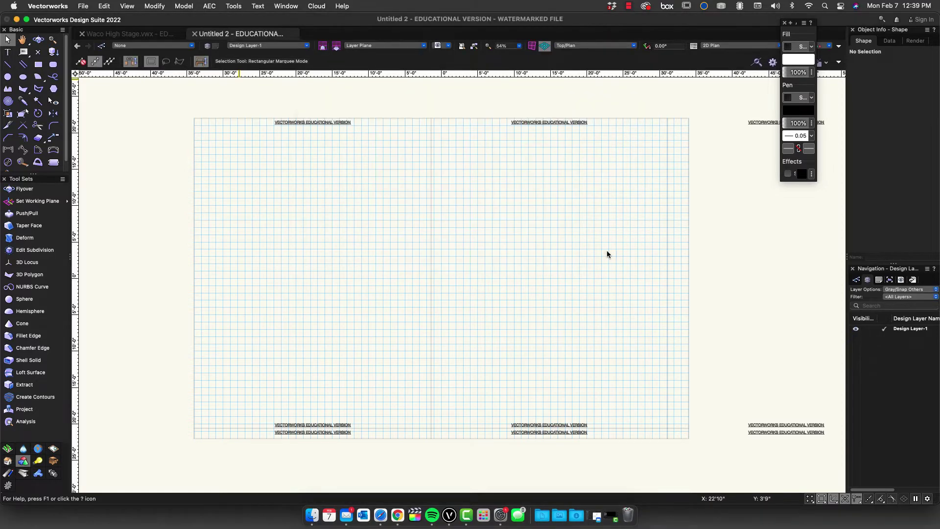
{"action": "left_click", "coordinate": [81, 6]}
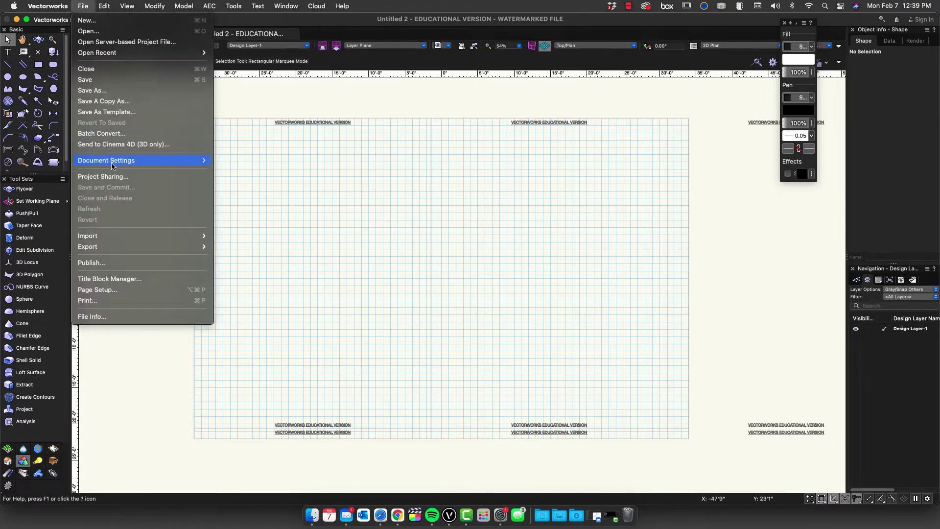
{"action": "mouse_move", "coordinate": [111, 165]}
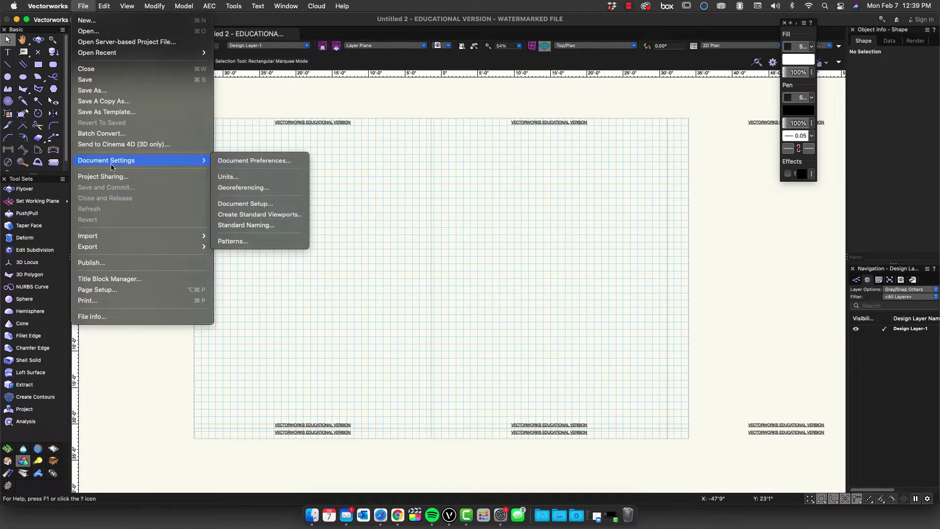
{"action": "left_click", "coordinate": [248, 205]}
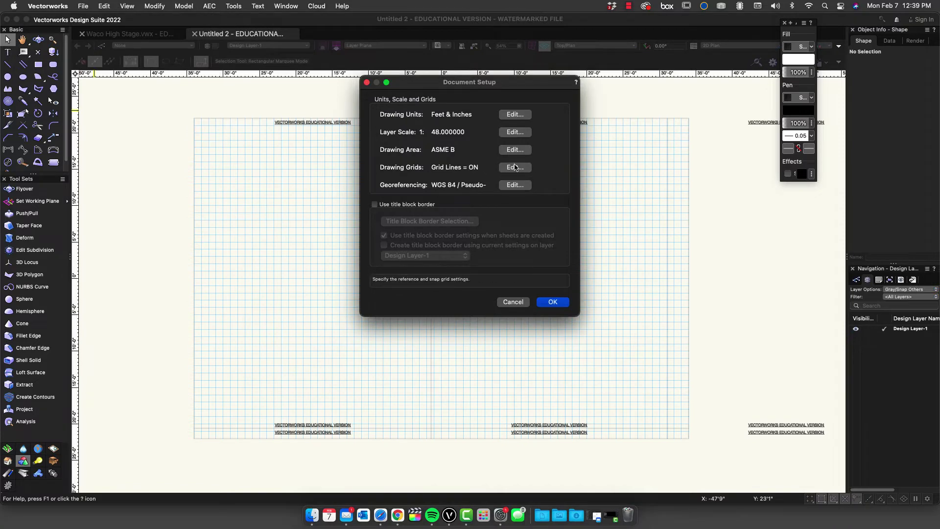
{"action": "left_click", "coordinate": [512, 133]}
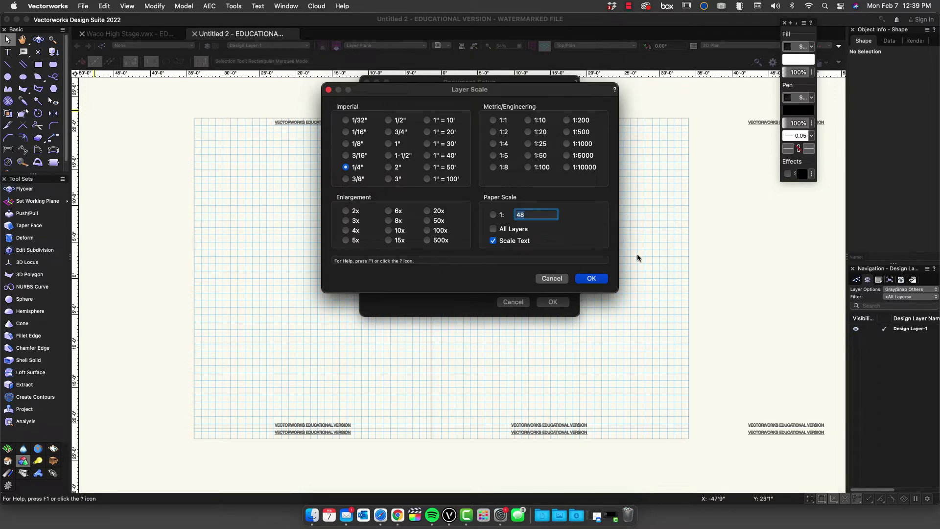
{"action": "left_click", "coordinate": [591, 279]}
{"action": "left_click", "coordinate": [564, 302]}
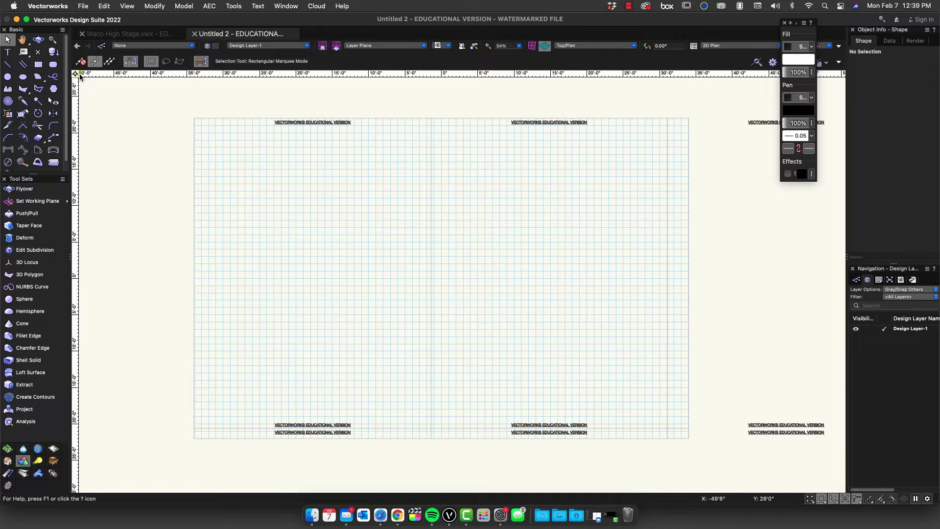
- Draw a rectangle from its center at the drawing origin, with its corner offset 30'0" in X and 16'0" in Y
{"action": "left_click", "coordinate": [38, 65]}
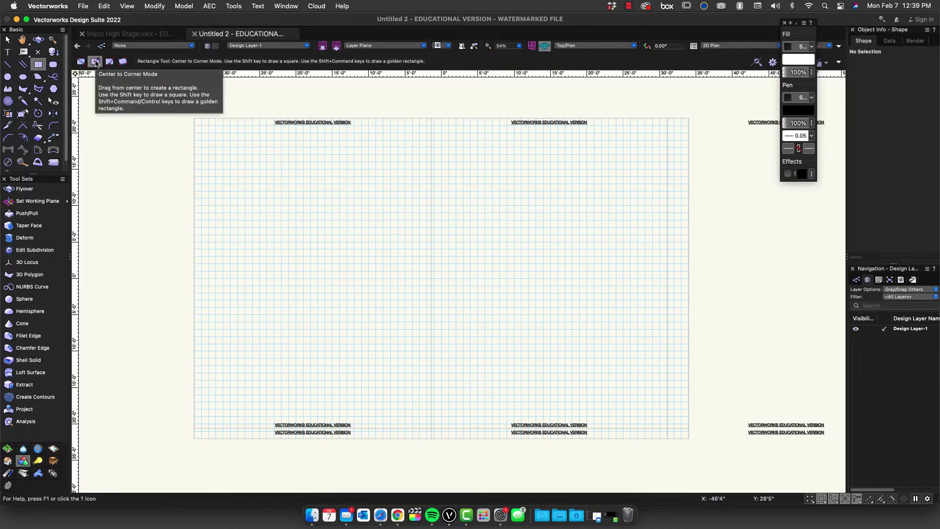
{"action": "left_click", "coordinate": [442, 278]}
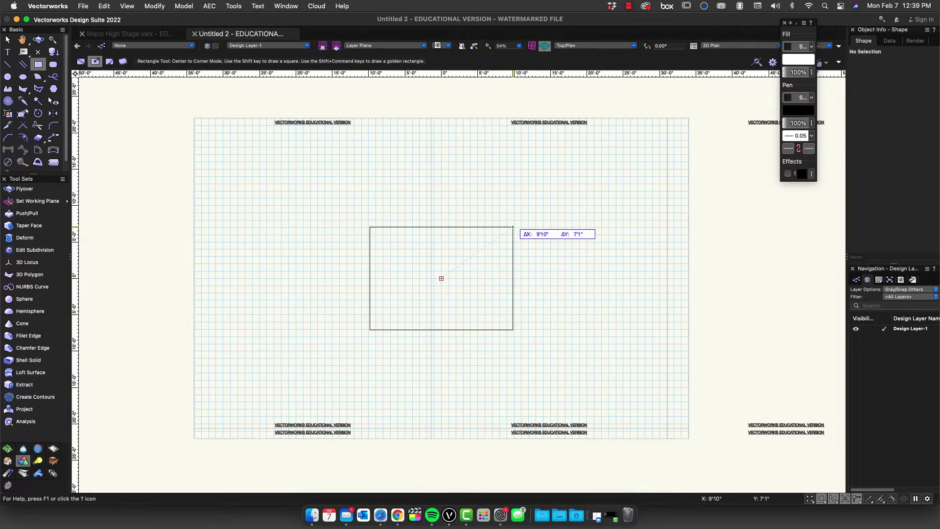
{"action": "key", "text": "Tab"}
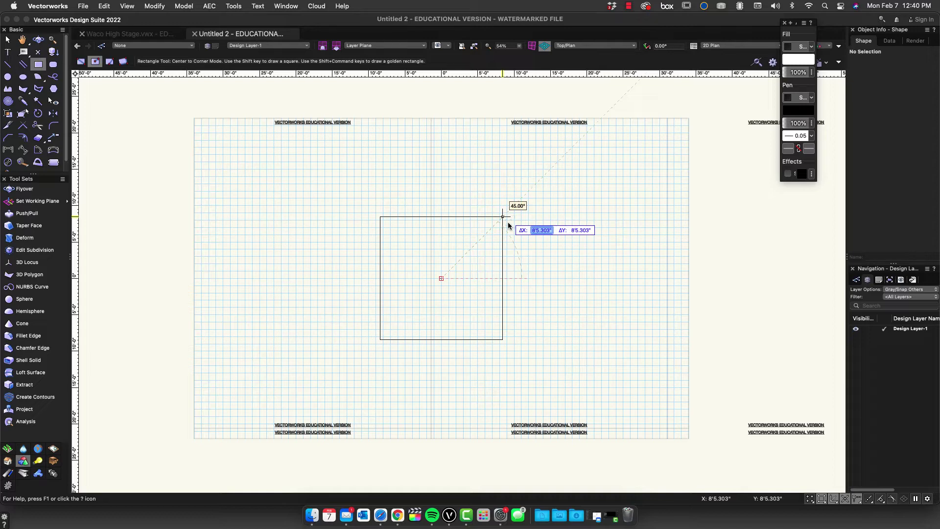
{"action": "type", "text": "30"}
{"action": "key", "text": "Tab"}
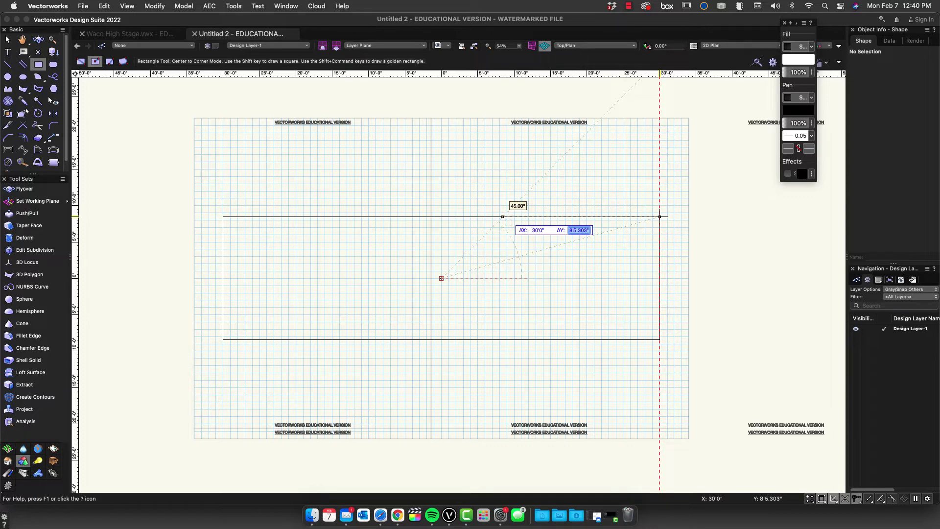
{"action": "type", "text": "16"}
{"action": "key", "text": "Tab"}
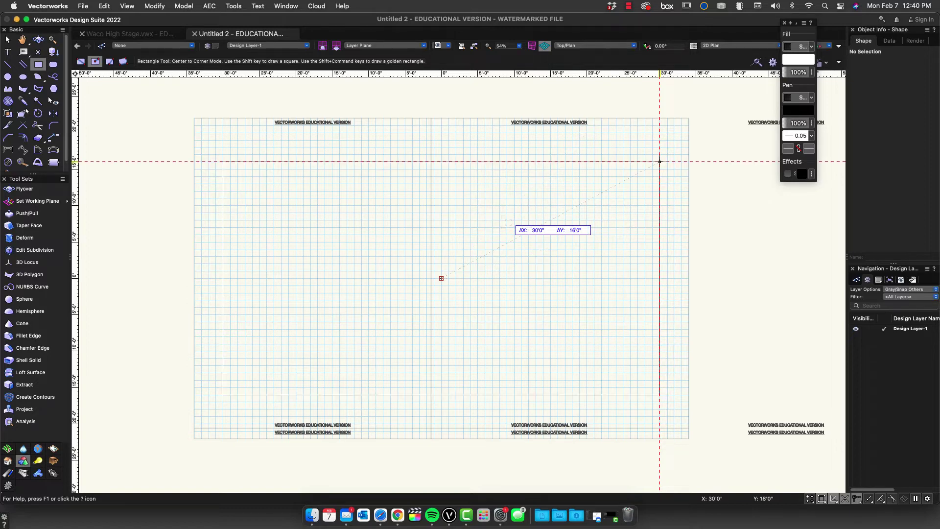
{"action": "key", "text": "Return"}
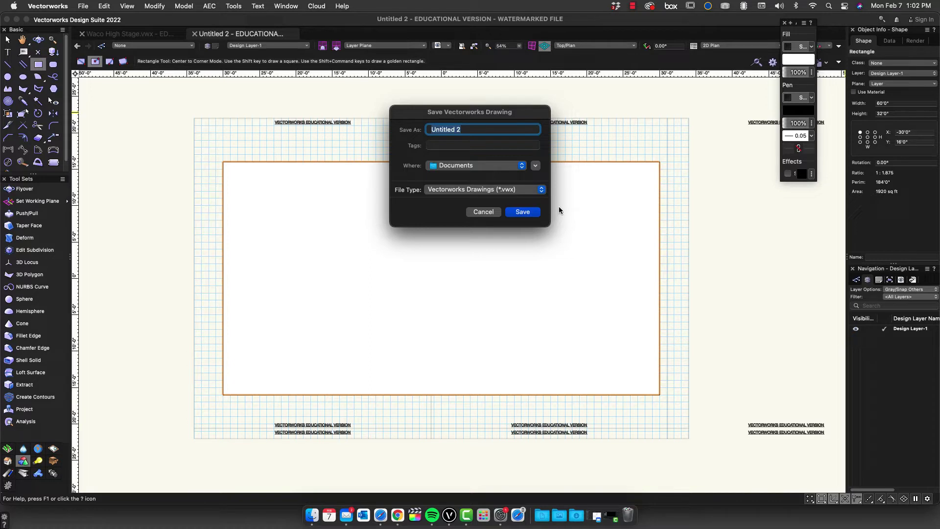
- Save the drawing to the Desktop as League Theatre in the Vectorworks drawing format
{"action": "type", "text": "Leauge"}
{"action": "key", "text": "BackSpace"}
{"action": "key", "text": "BackSpace"}
{"action": "key", "text": "BackSpace"}
{"action": "type", "text": "gue Theatre"}
{"action": "left_click", "coordinate": [523, 167]}
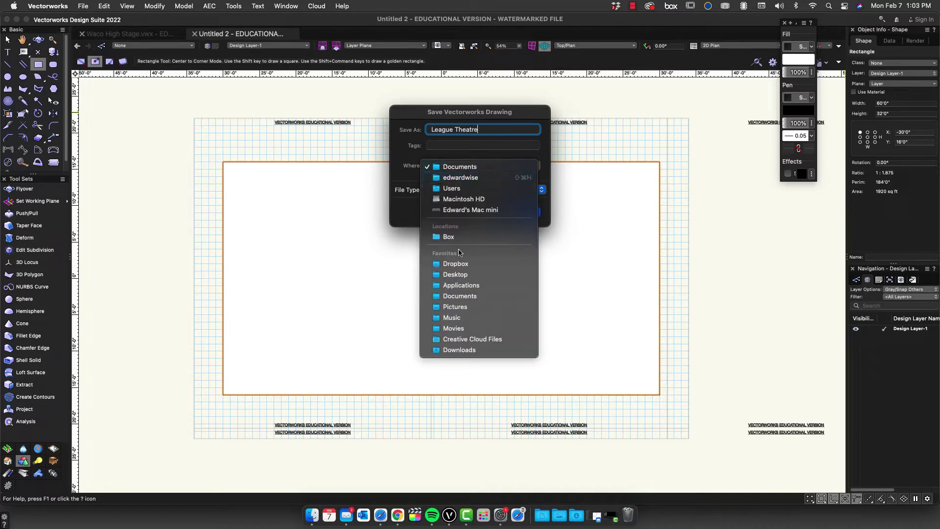
{"action": "left_click", "coordinate": [480, 275]}
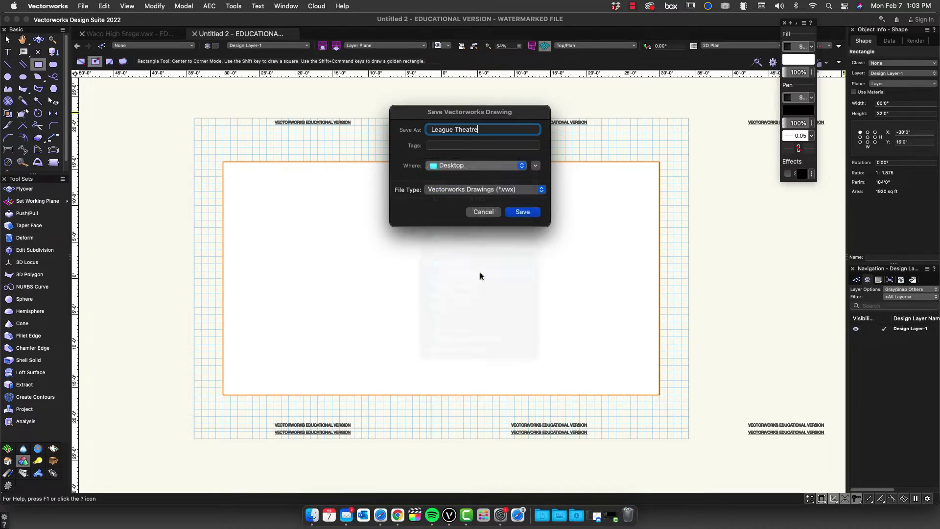
{"action": "left_click", "coordinate": [533, 214]}
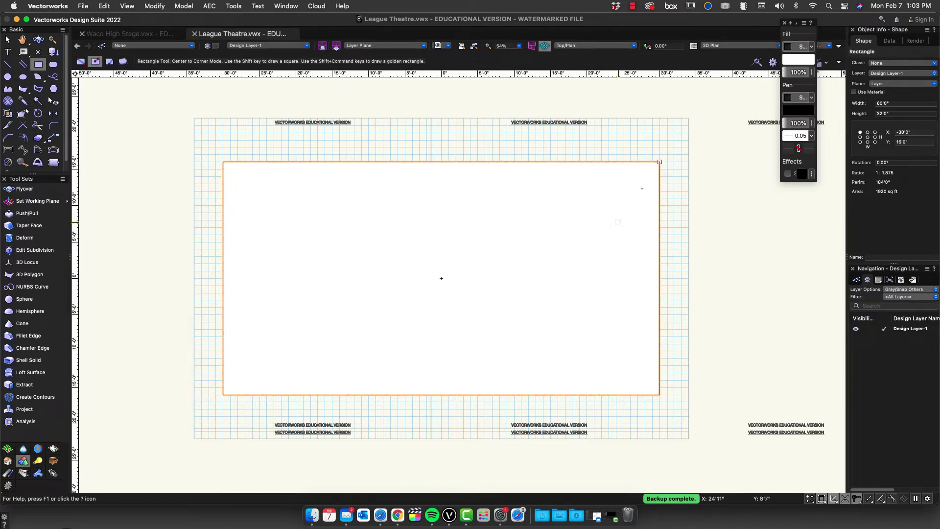
- In the Left Isometric view, extrude the stage rectangle downward by a distance of -4'0"
{"action": "key", "text": "KP_1"}
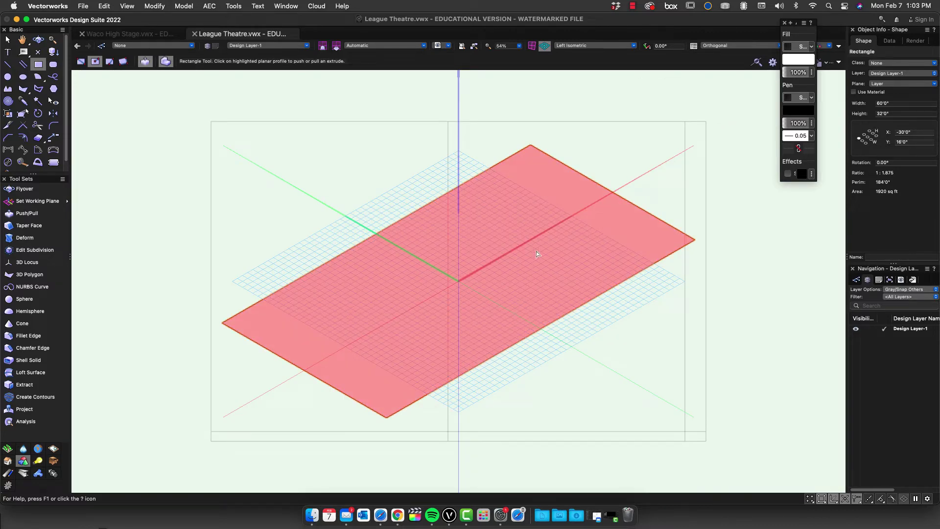
{"action": "left_click_drag", "start_coordinate": [537, 253], "coordinate": [541, 280]}
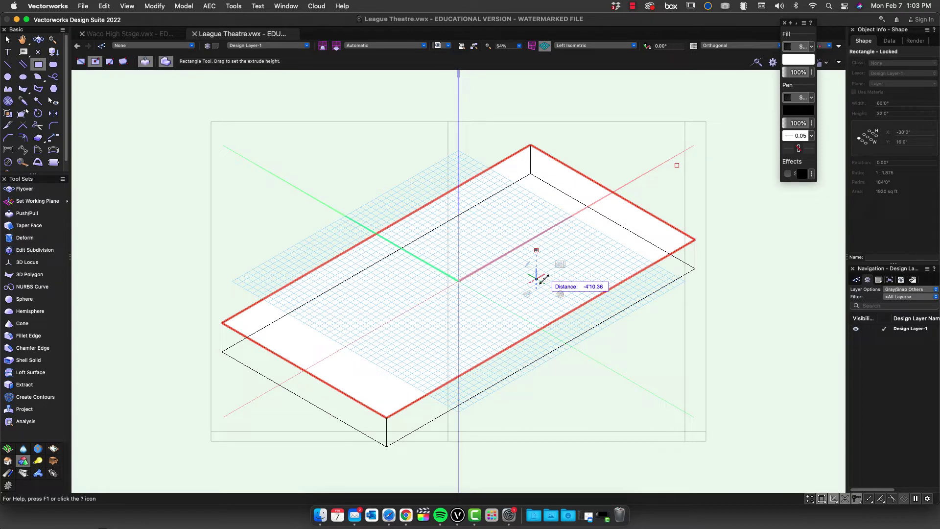
{"action": "key", "text": "Tab"}
{"action": "type", "text": "48"}
{"action": "key", "text": "Return"}
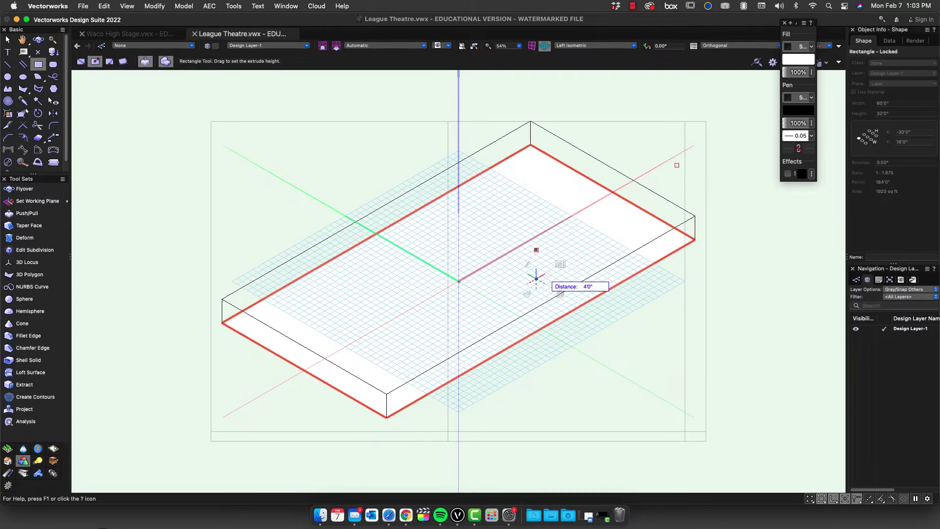
{"action": "key", "text": "Tab"}
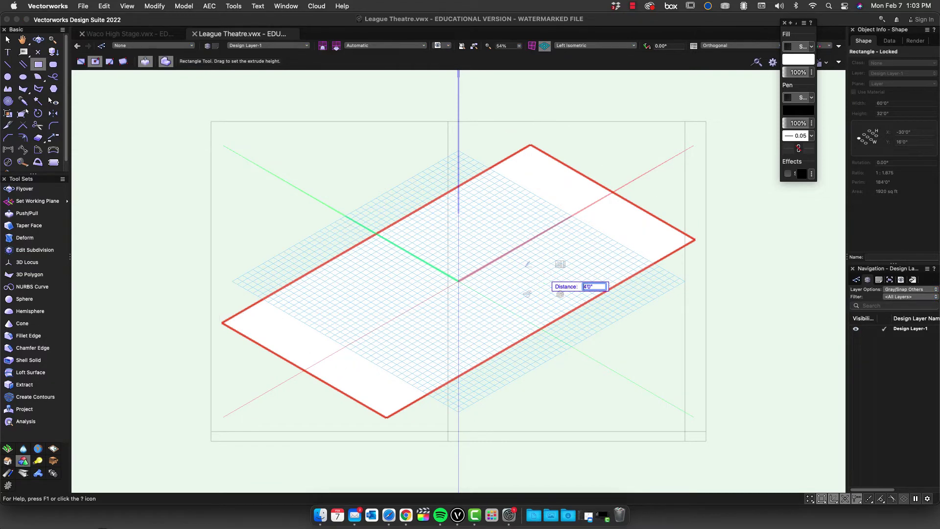
{"action": "type", "text": "-"}
{"action": "key", "text": "Return"}
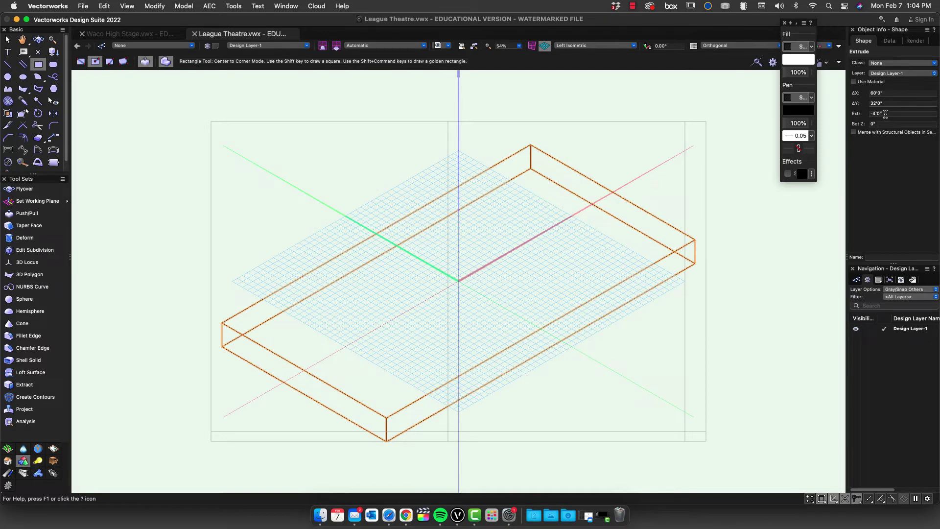
- Set the stage extrude's height to 4'0" and its bottom Z to -48"
{"action": "left_click_drag", "start_coordinate": [885, 114], "coordinate": [872, 114]}
{"action": "key", "text": "BackSpace"}
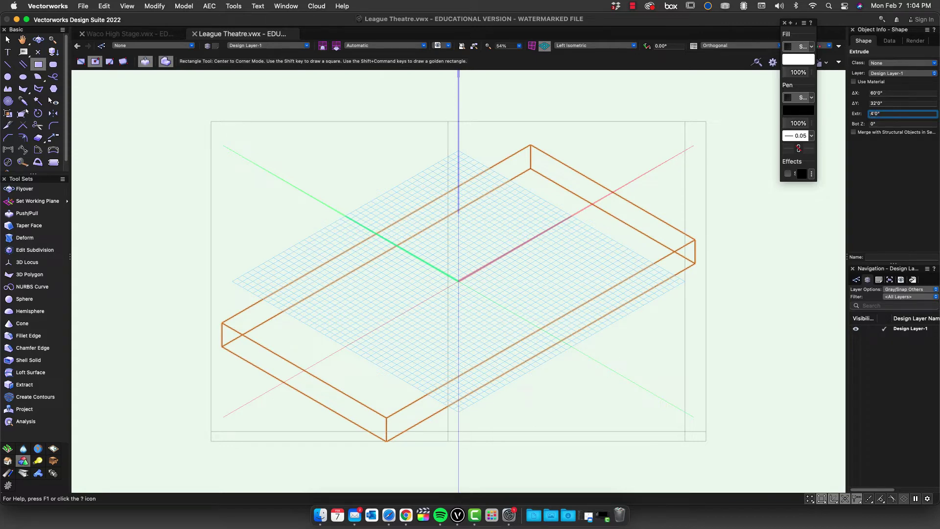
{"action": "key", "text": "Return"}
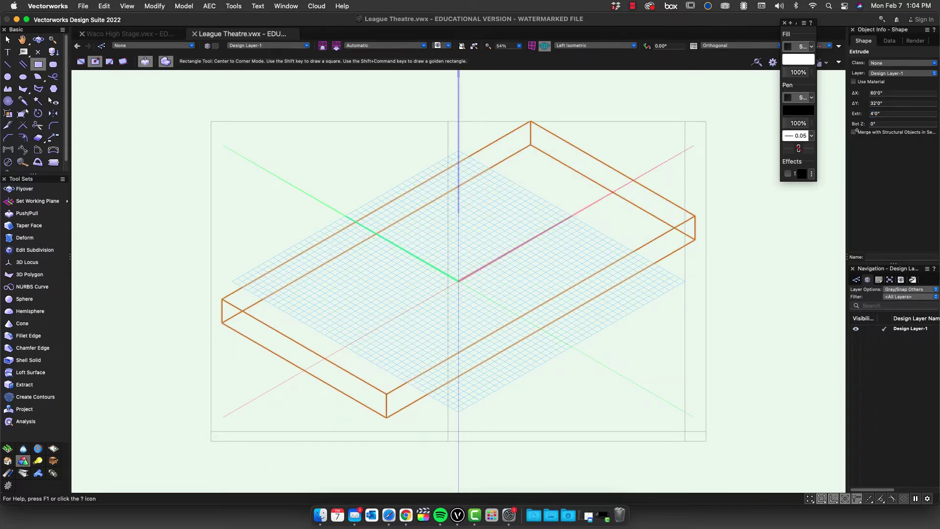
{"action": "left_click", "coordinate": [893, 124]}
{"action": "type", "text": "-48"}
{"action": "key", "text": "Return"}
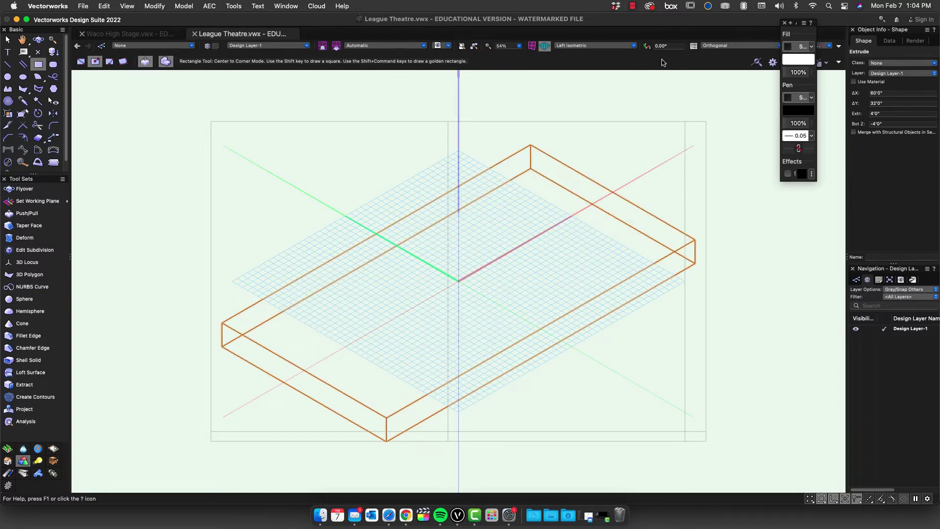
- In Top/Plan view, draw a corner-to-corner rectangle from the stage's lower-left corner, with offsets of -12" in X and 33' in Y
{"action": "left_click", "coordinate": [633, 45]}
{"action": "left_click", "coordinate": [590, 58]}
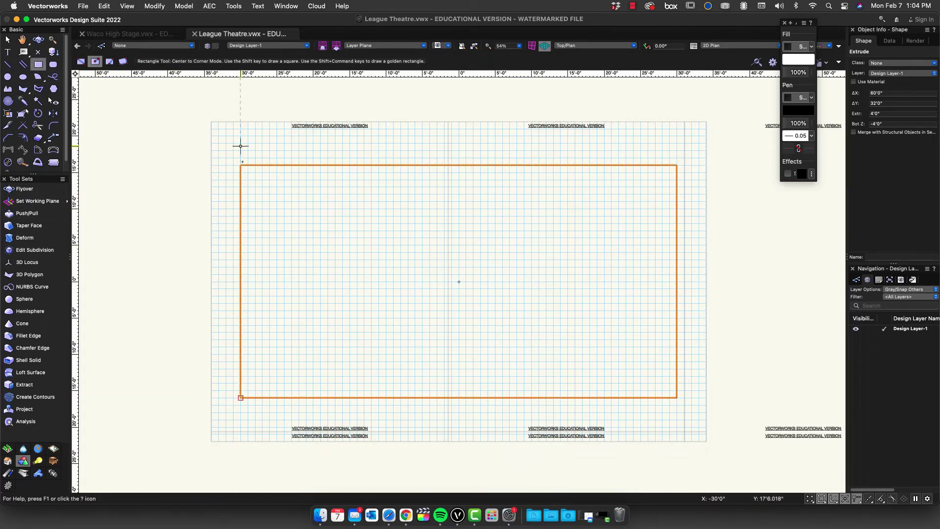
{"action": "left_click", "coordinate": [240, 397]}
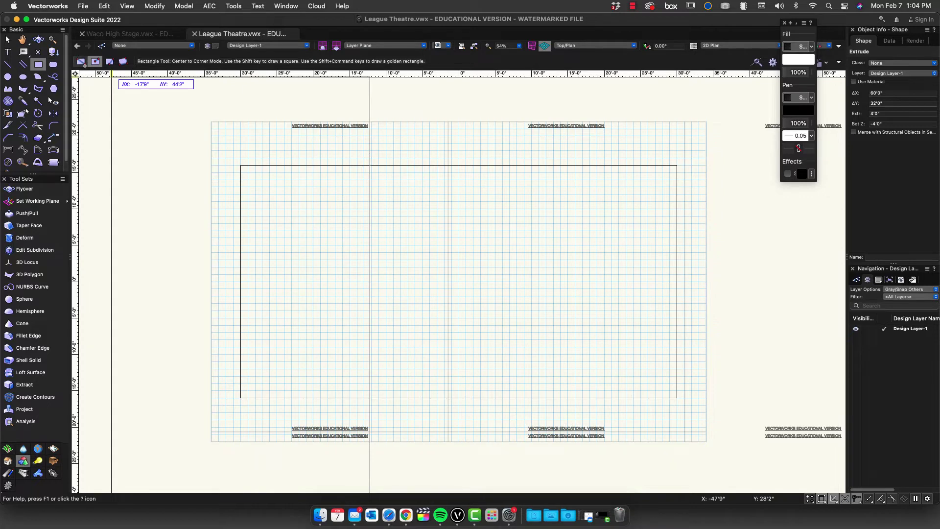
{"action": "left_click", "coordinate": [81, 61]}
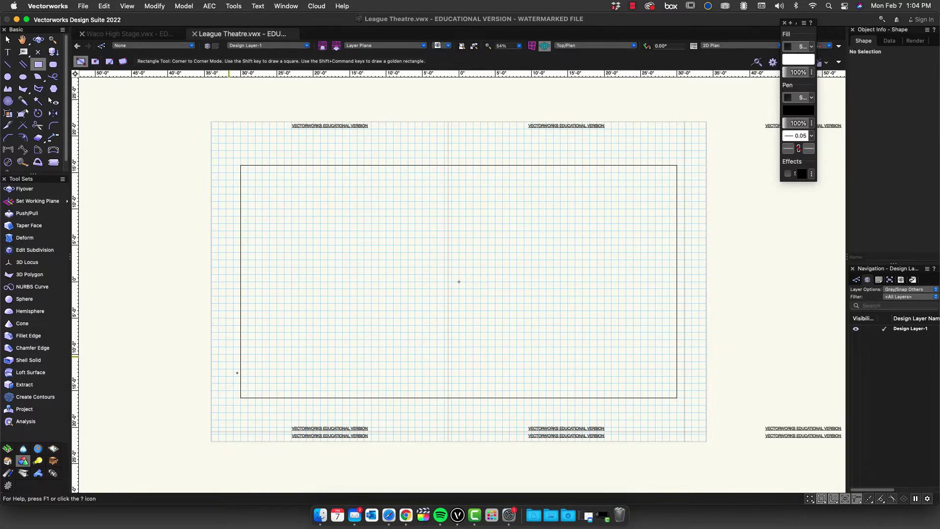
{"action": "left_click", "coordinate": [241, 397]}
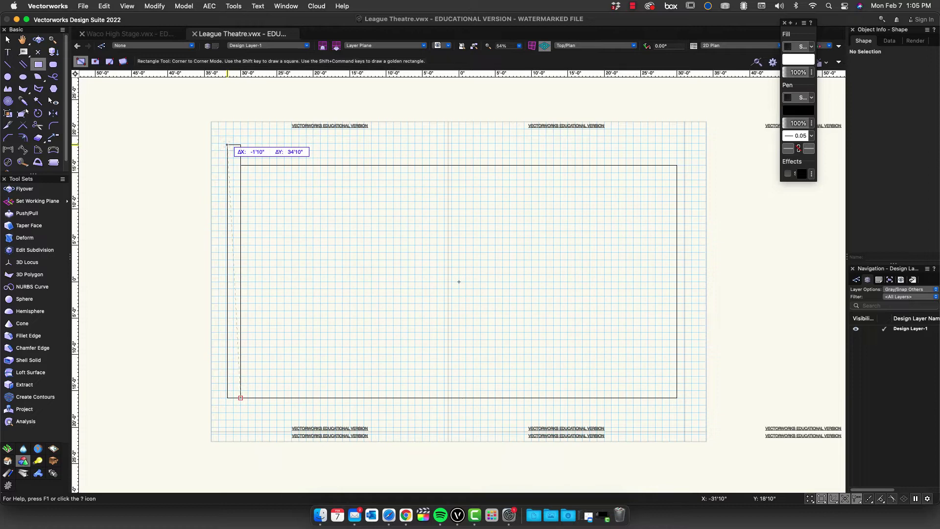
{"action": "key", "text": "Tab"}
{"action": "type", "text": "-12"}
{"action": "key", "text": "Tab"}
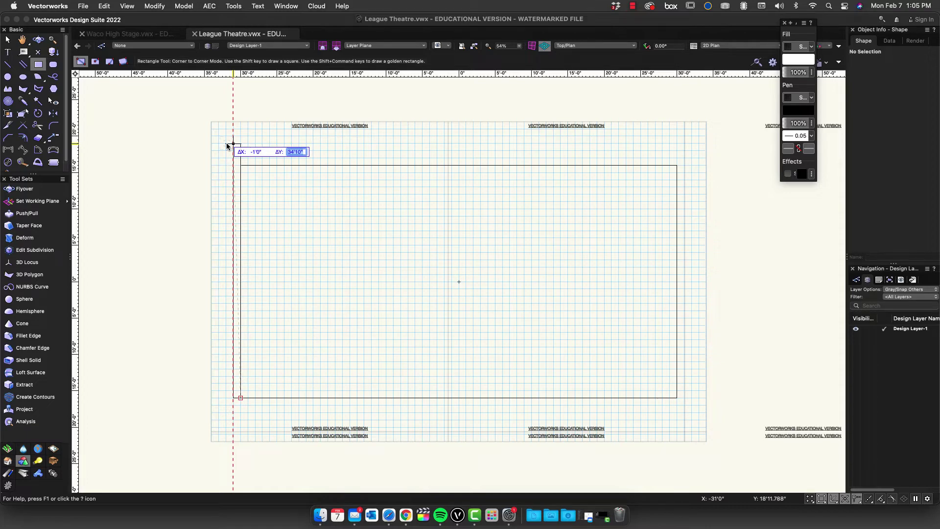
{"action": "type", "text": "33"}
{"action": "key", "text": "Return"}
{"action": "left_click", "coordinate": [233, 158]}
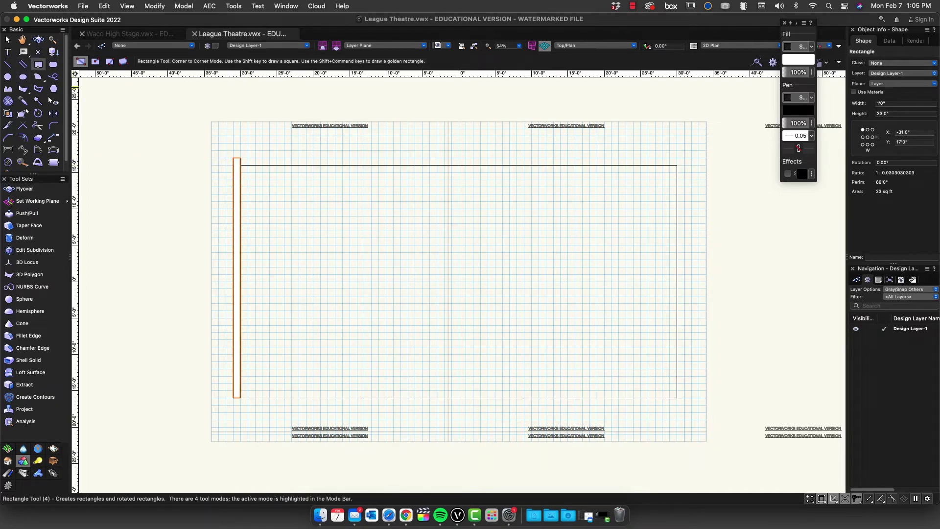
- In the Right Isometric view, extrude the narrow side wall rectangle to a height of 28'
{"action": "left_click", "coordinate": [634, 46]}
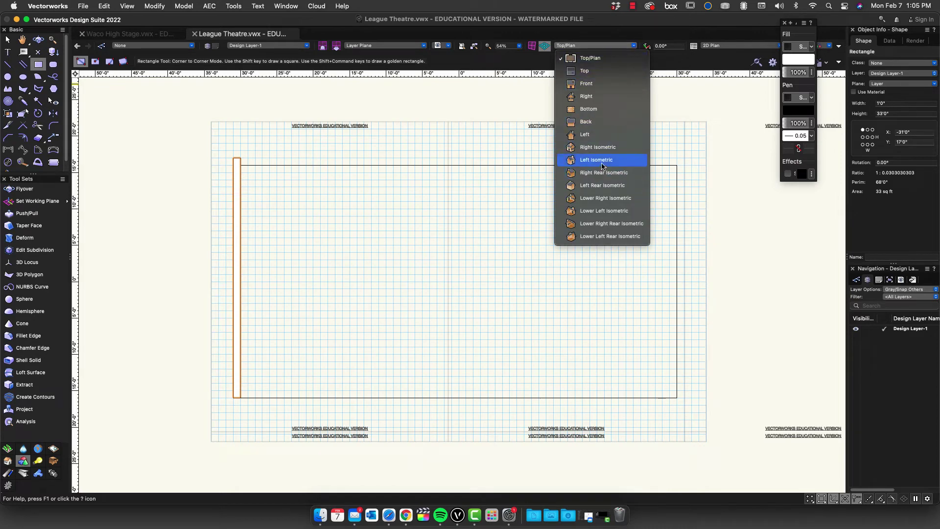
{"action": "left_click", "coordinate": [601, 148]}
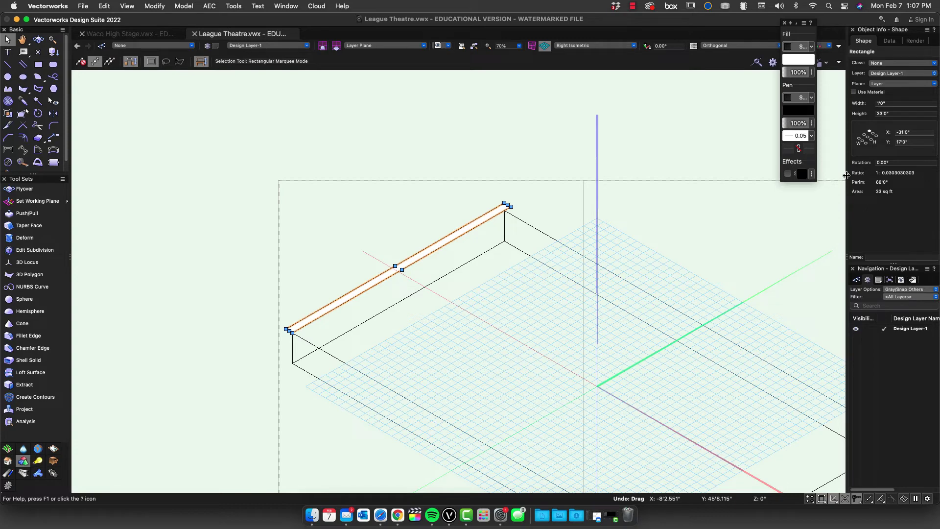
{"action": "key", "text": "super+e"}
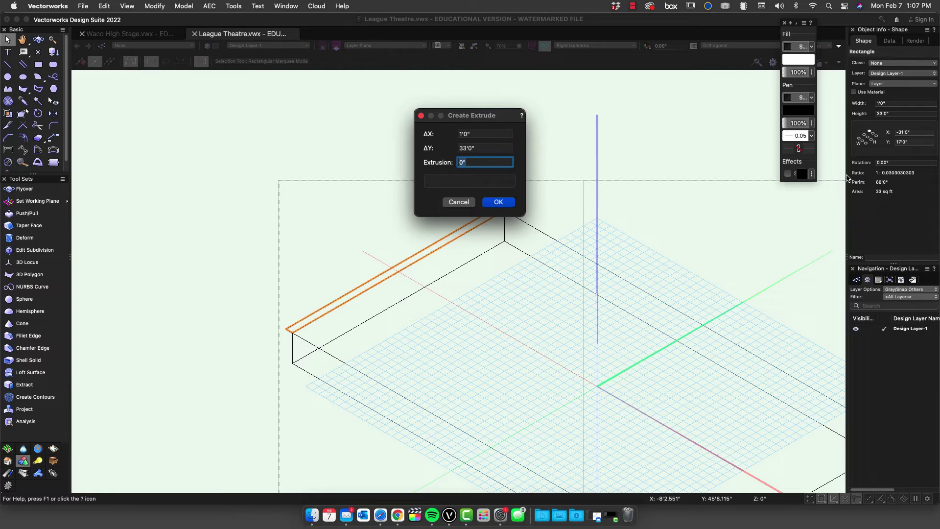
{"action": "type", "text": "28"}
{"action": "key", "text": "Return"}
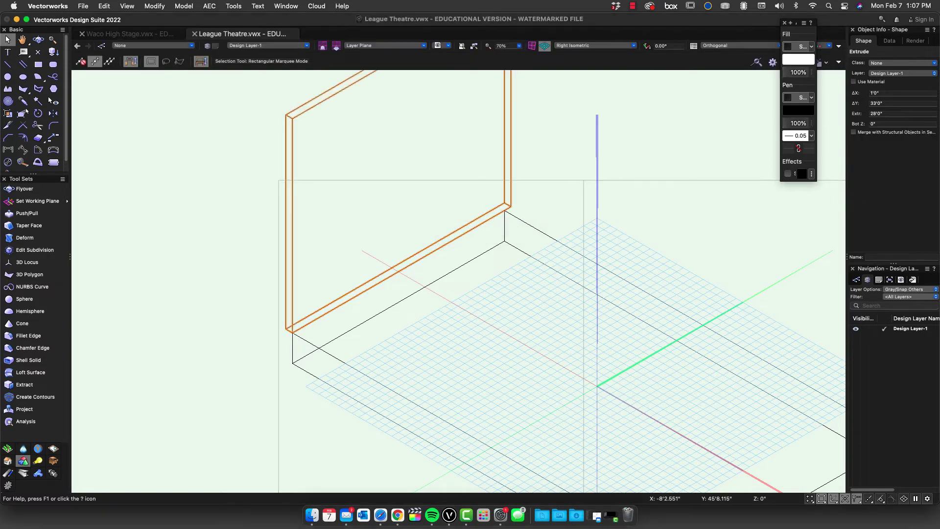
{"action": "key", "text": "space"}
{"action": "right_click", "coordinate": [612, 252]}
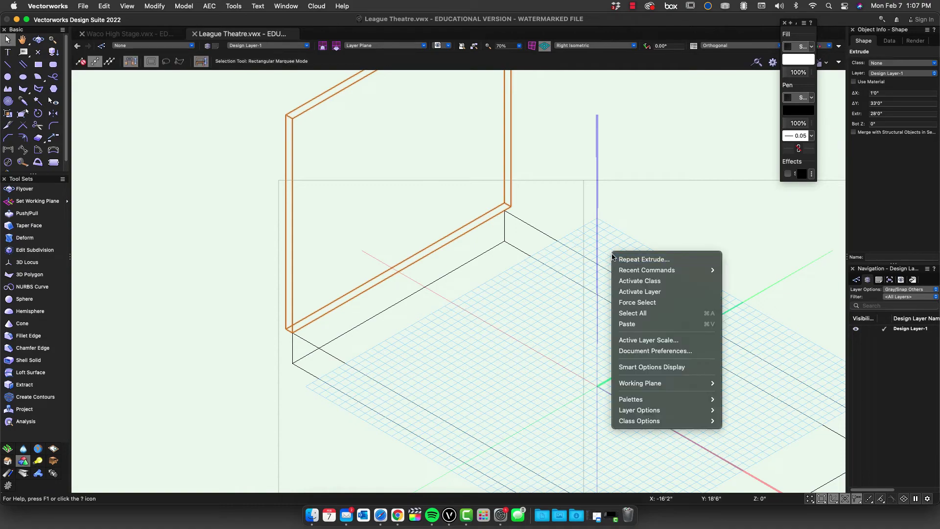
{"action": "left_click", "coordinate": [654, 163]}
{"action": "right_click", "coordinate": [638, 196]}
{"action": "left_click", "coordinate": [633, 234]}
{"action": "right_click", "coordinate": [608, 218]}
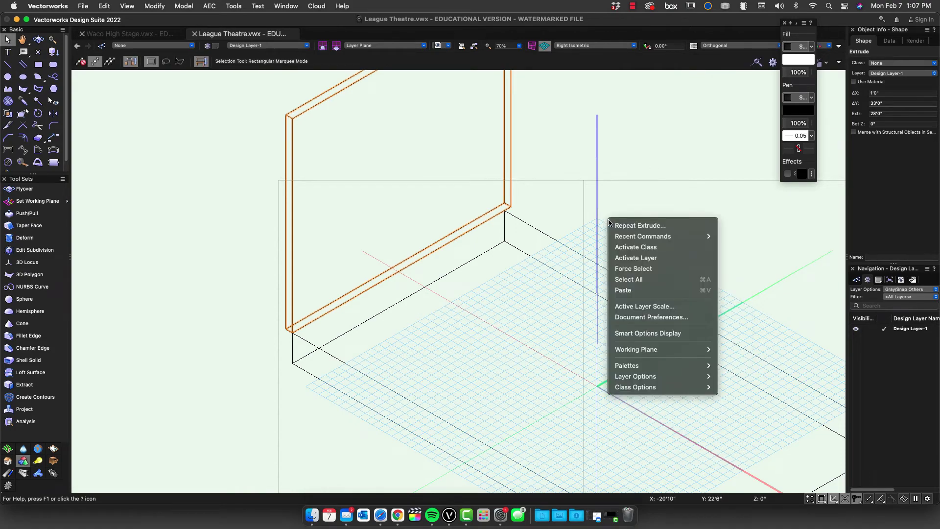
- Draw a 1' by 28' rectangle on the inner face of the side wall, at its upstage end from the top corner to the stage corner
{"action": "left_click", "coordinate": [628, 188]}
{"action": "middle_click_drag", "start_coordinate": [627, 188], "coordinate": [554, 118], "text": "shift"}
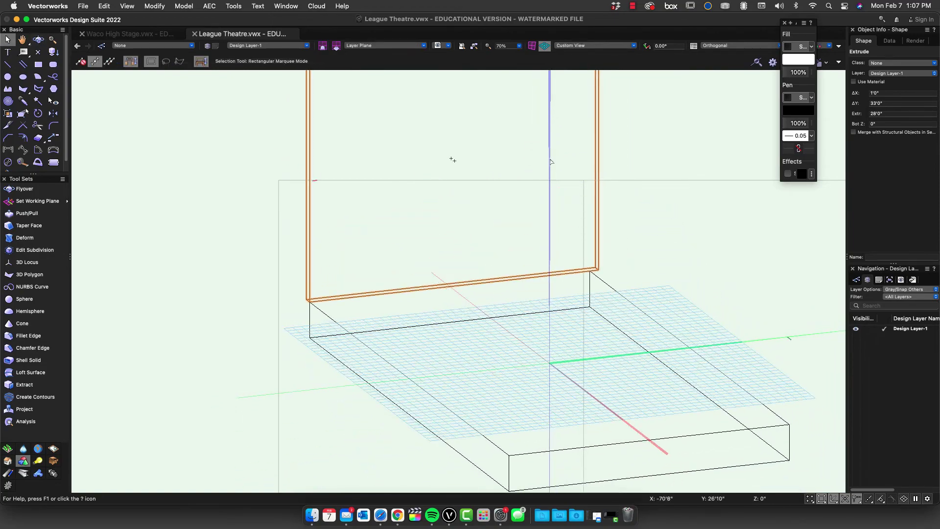
{"action": "middle_click_drag", "start_coordinate": [550, 162], "coordinate": [499, 289], "text": "shift"}
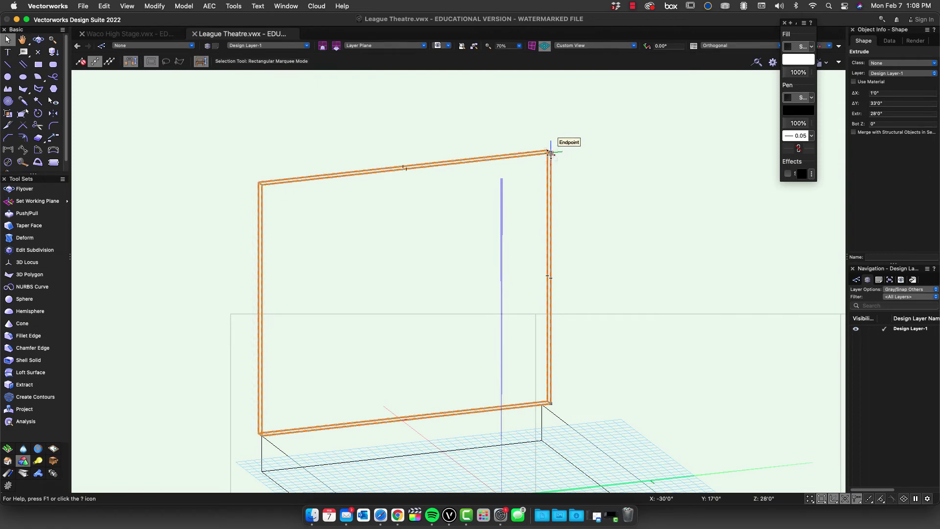
{"action": "key", "text": "4"}
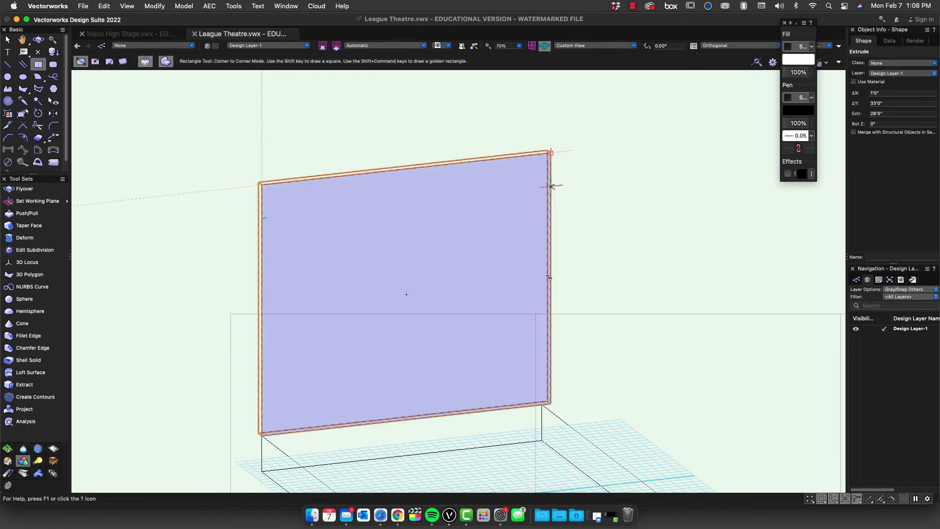
{"action": "left_click", "coordinate": [550, 152]}
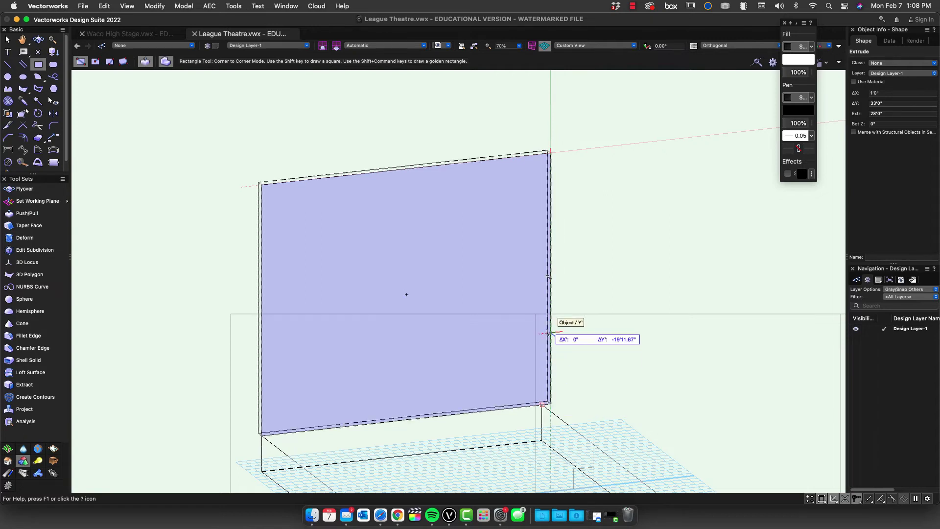
{"action": "left_click", "coordinate": [542, 404]}
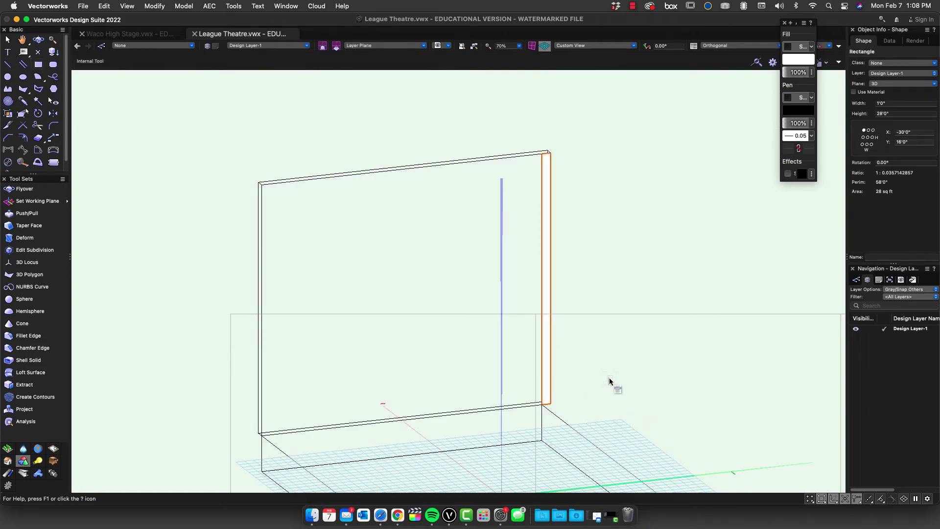
- Extrude the new rectangle 61'0" along the stage's rear edge to form the back wall
{"action": "middle_click_drag", "start_coordinate": [608, 384], "coordinate": [478, 272], "text": "super"}
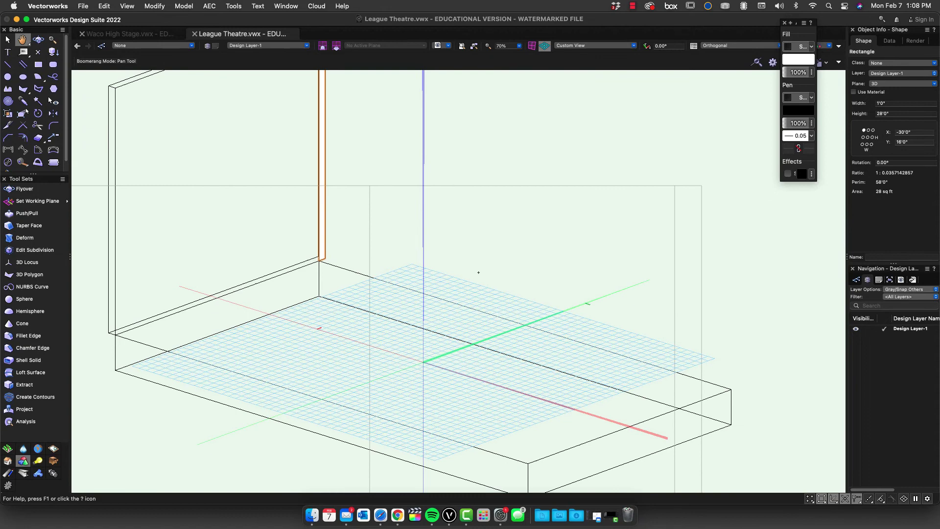
{"action": "left_click", "coordinate": [323, 123]}
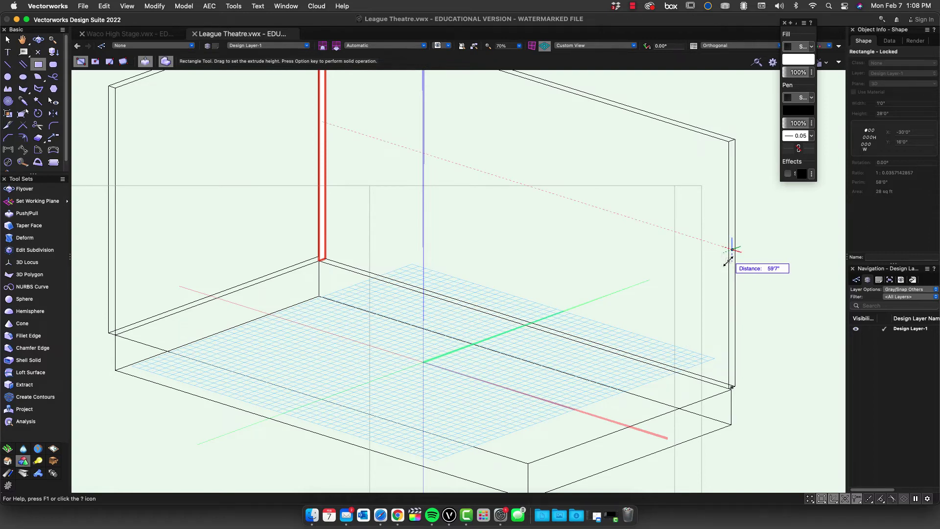
{"action": "key", "text": "Tab"}
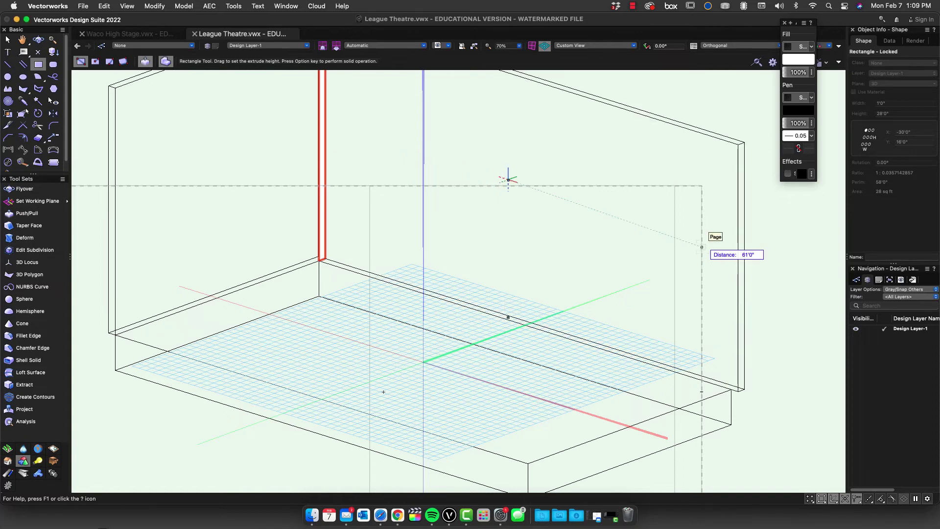
{"action": "left_click", "coordinate": [508, 180]}
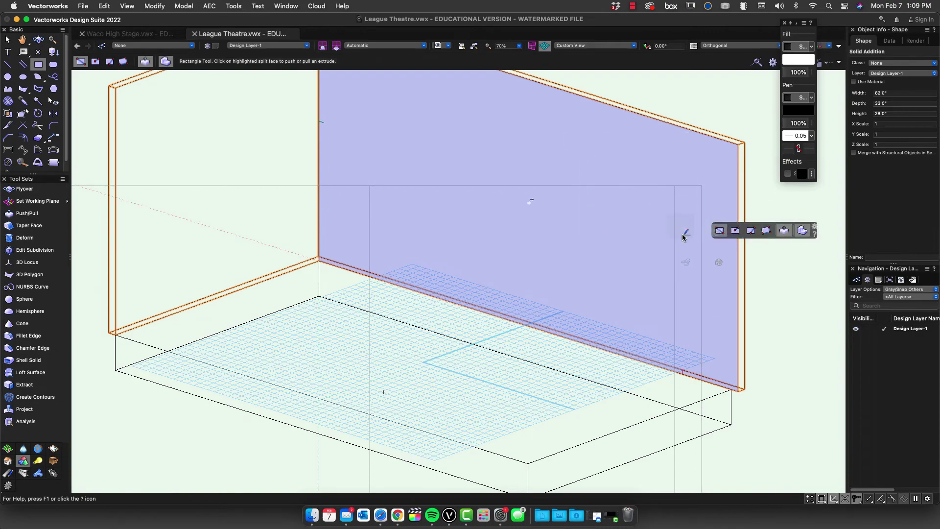
{"action": "middle_click_drag", "start_coordinate": [514, 305], "coordinate": [647, 279], "text": "shift"}
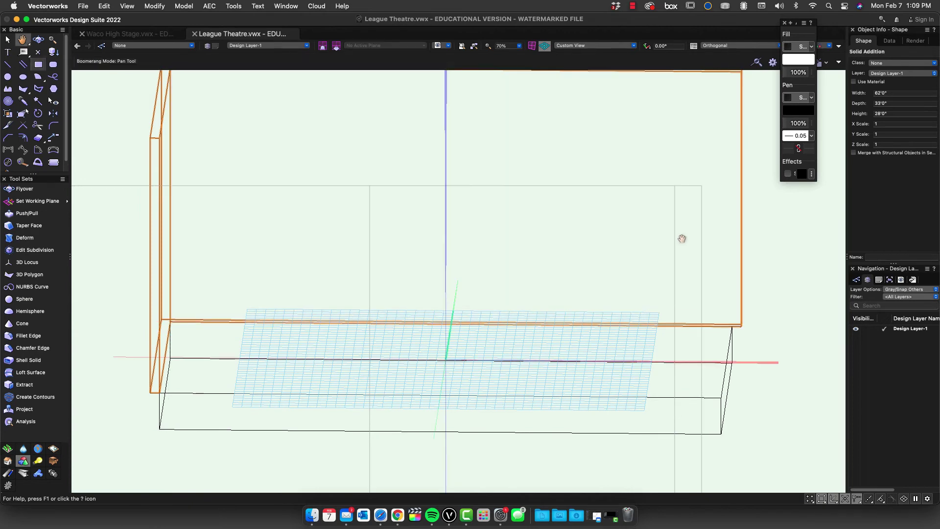
{"action": "middle_click_drag", "start_coordinate": [680, 237], "coordinate": [613, 294]}
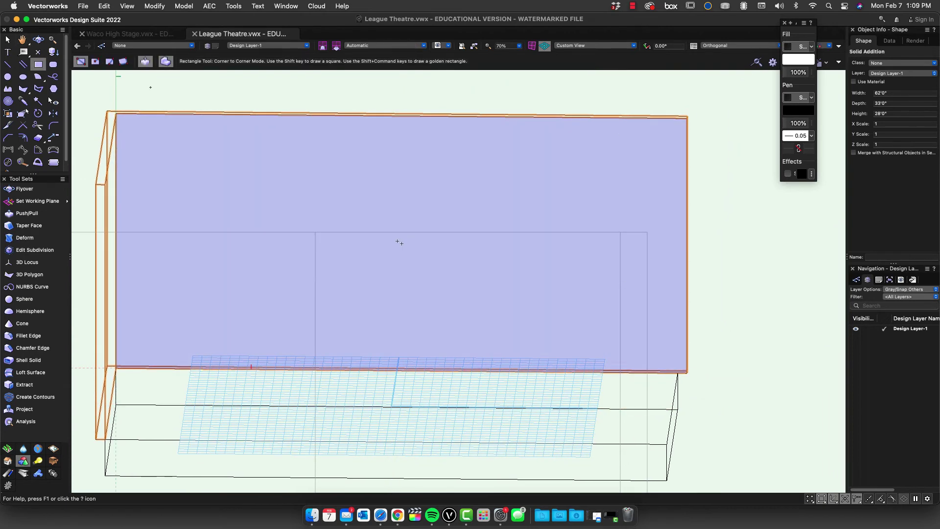
{"action": "left_click", "coordinate": [687, 119]}
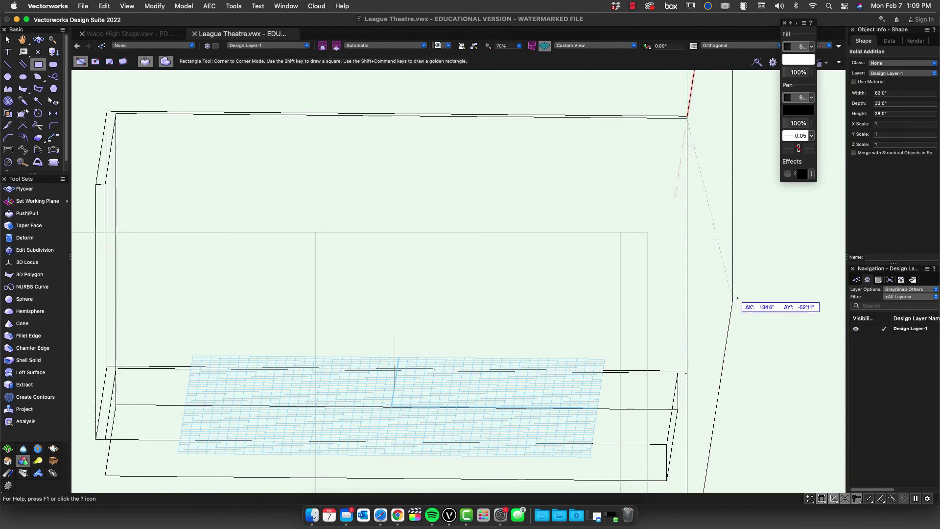
{"action": "key", "text": "Escape"}
{"action": "key", "text": "space"}
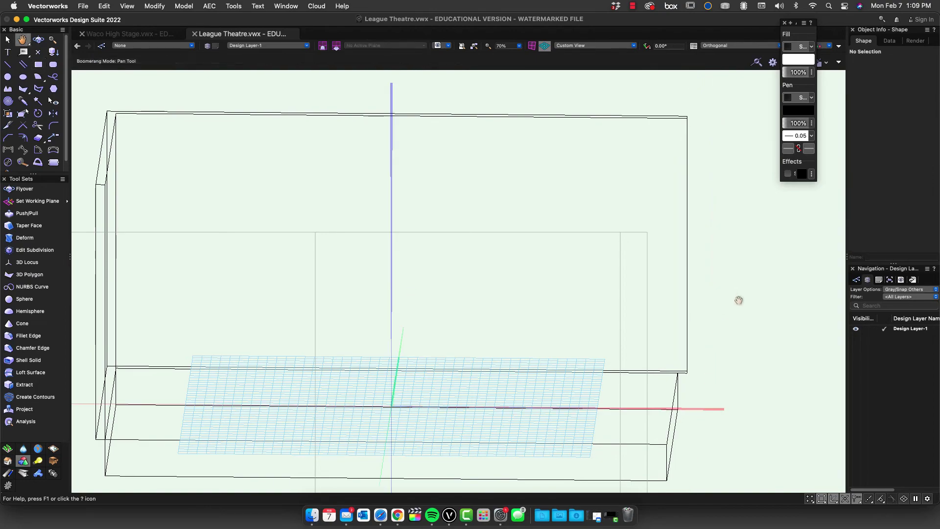
- Draw a 1' by 28' rectangle at the open end of the back wall's inner face and extrude it to the stage's front corner
{"action": "middle_click_drag", "start_coordinate": [737, 301], "coordinate": [700, 275], "text": "shift"}
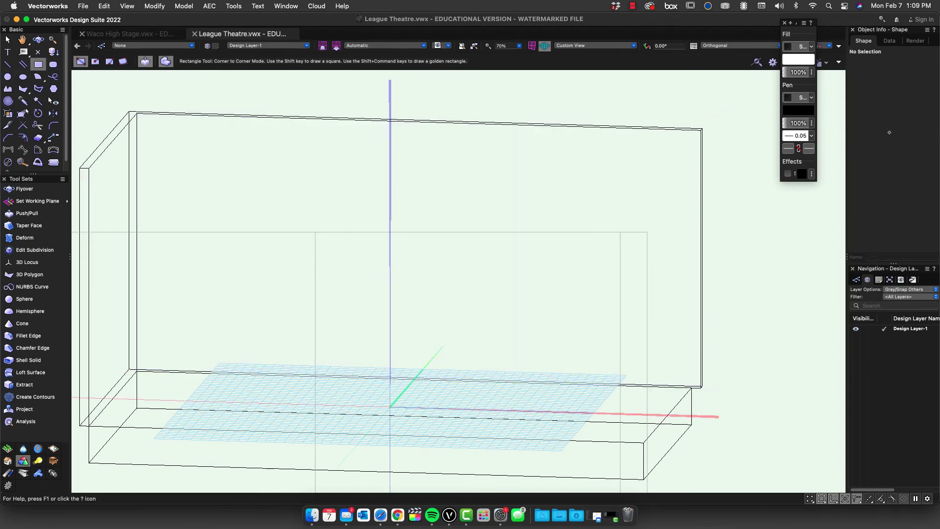
{"action": "left_click", "coordinate": [700, 130]}
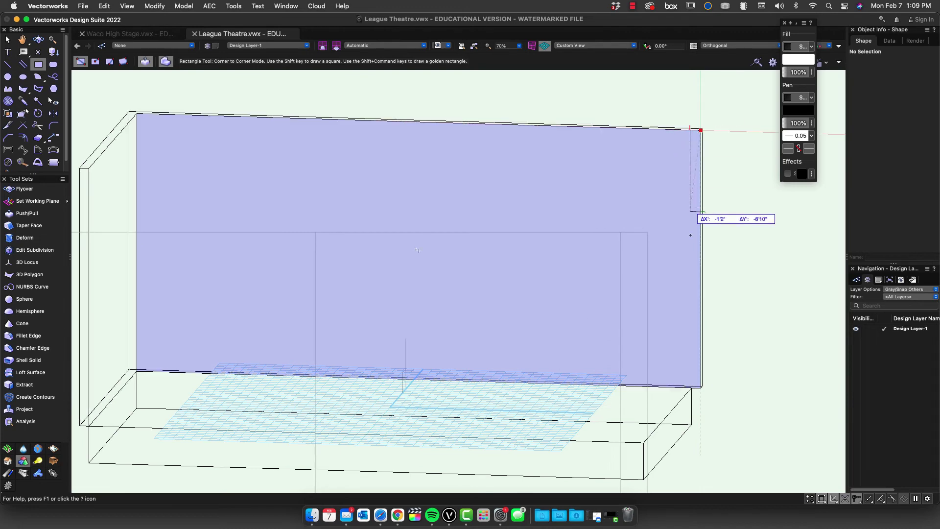
{"action": "left_click", "coordinate": [691, 389]}
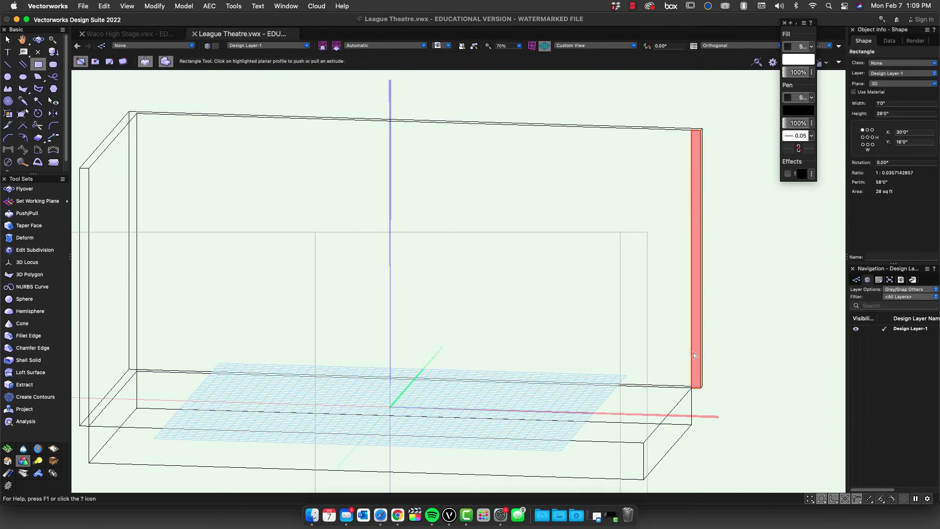
{"action": "left_click", "coordinate": [697, 351]}
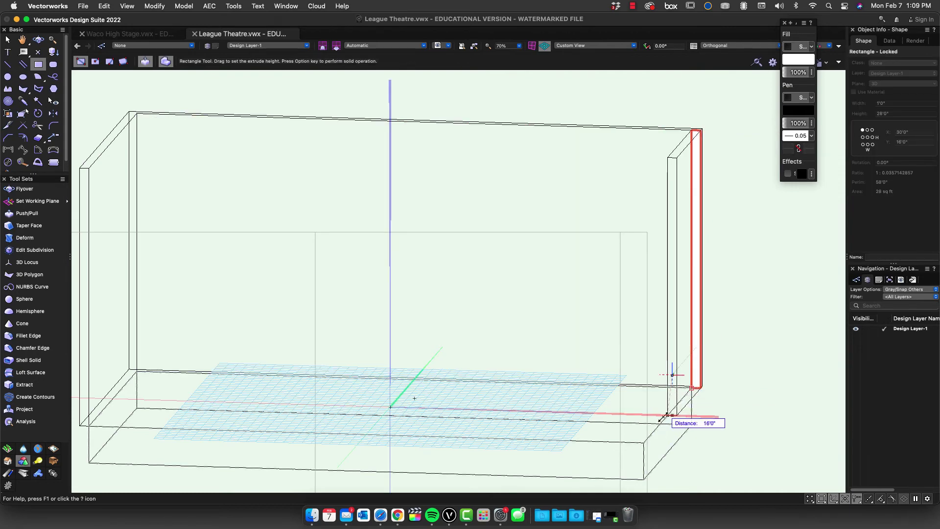
{"action": "left_click", "coordinate": [642, 442]}
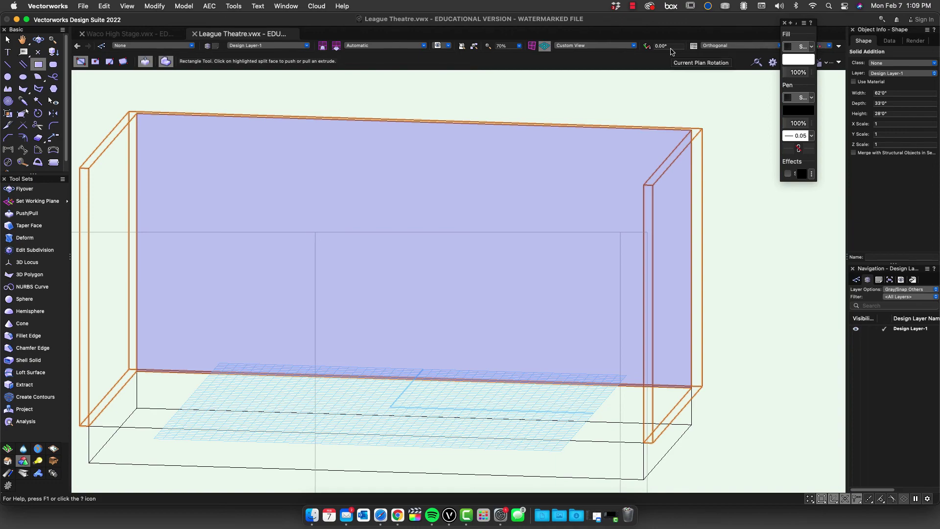
- In Top view, add a constrained linear dimension for the stage depth, offset about 1'1" inside the first side wall
{"action": "key", "text": "5"}
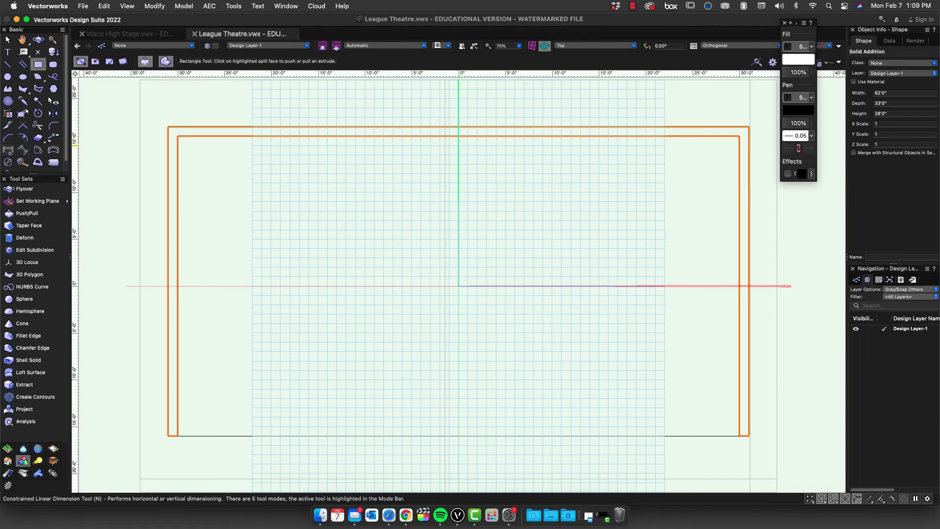
{"action": "left_click", "coordinate": [8, 149]}
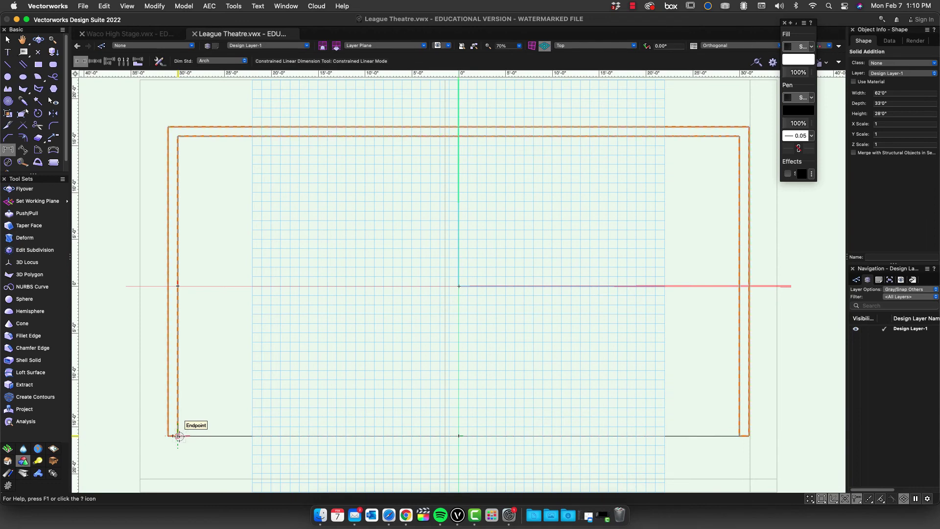
{"action": "left_click", "coordinate": [179, 436]}
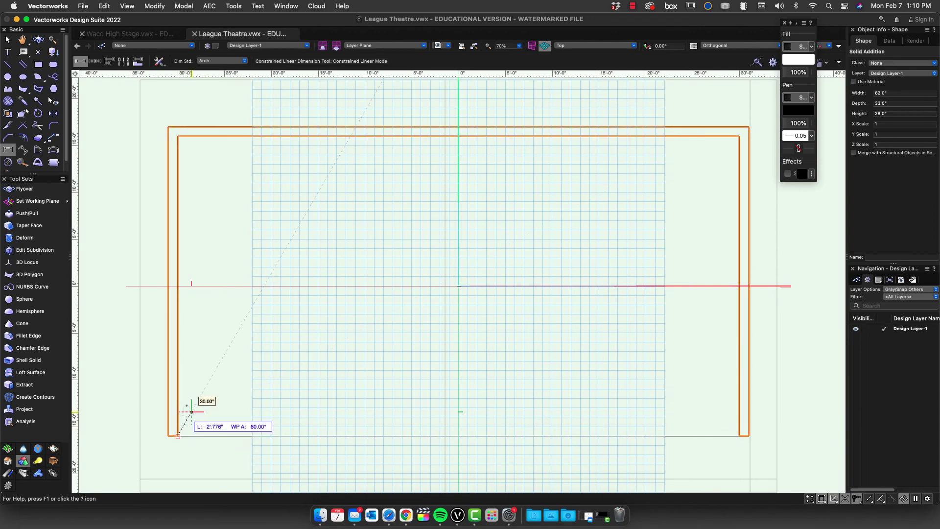
{"action": "left_click", "coordinate": [177, 135]}
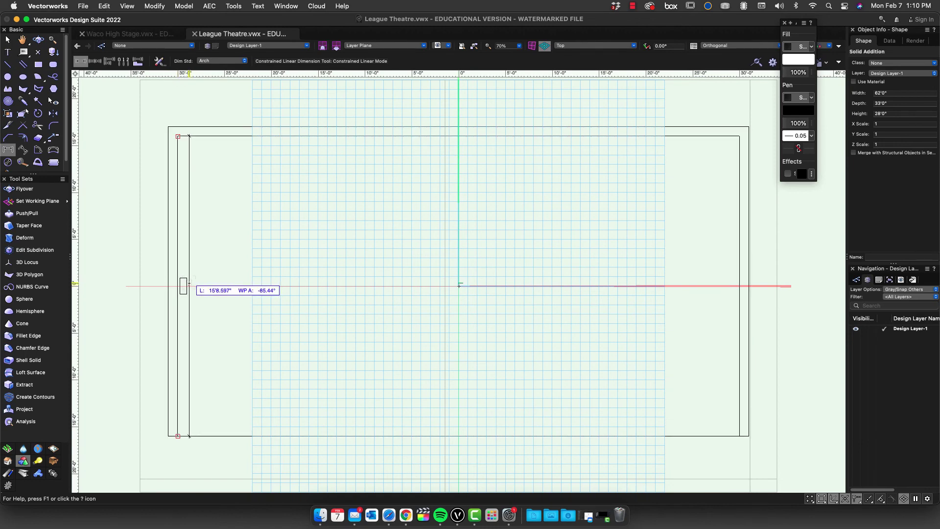
{"action": "left_click", "coordinate": [188, 283]}
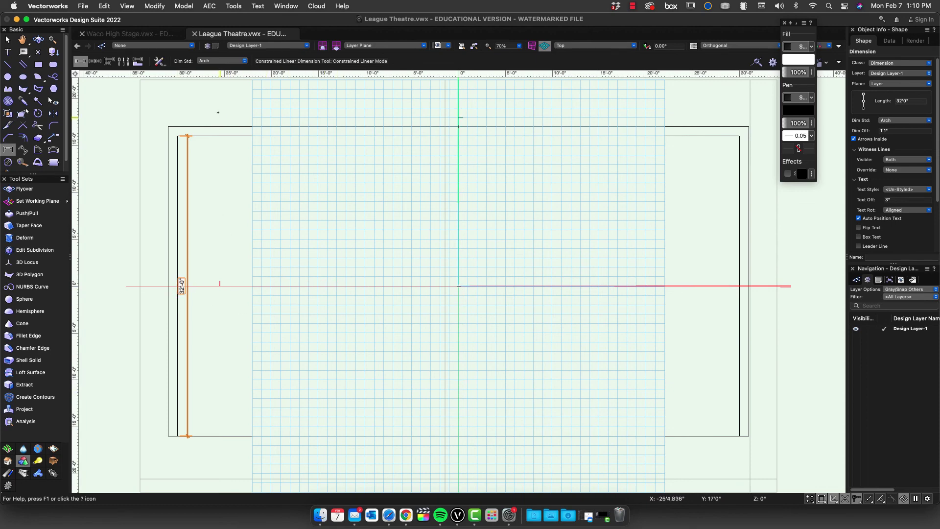
- Dimension the stage width between the inner faces of the side walls, placing the dimension line about 1' in front of the back wall
{"action": "left_click", "coordinate": [178, 136]}
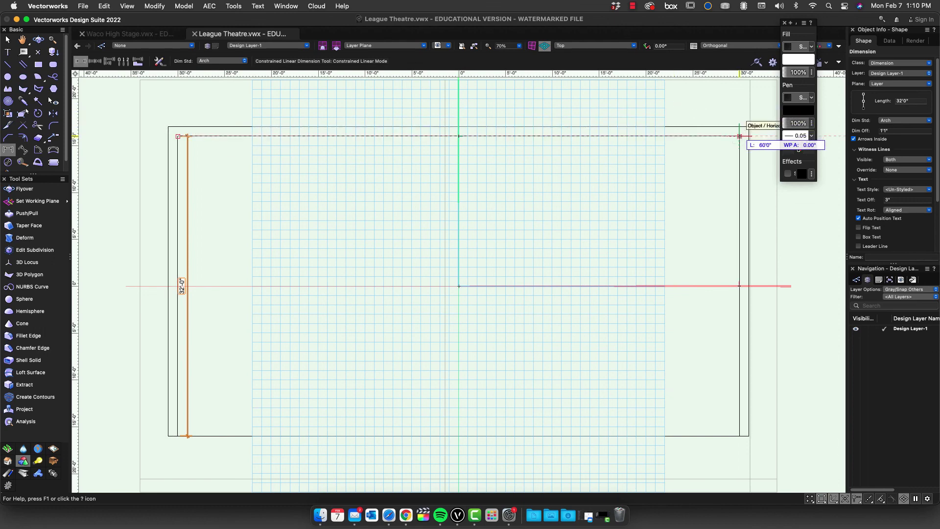
{"action": "left_click", "coordinate": [739, 137]}
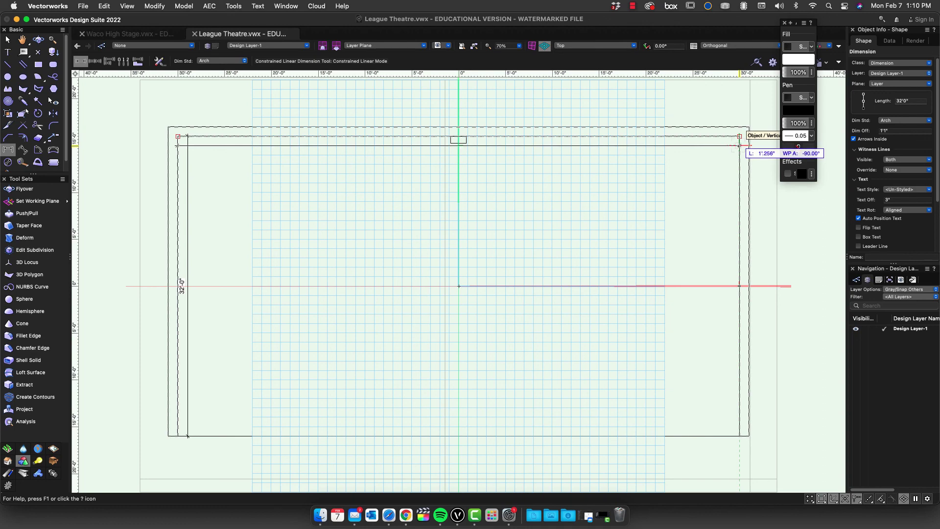
{"action": "left_click", "coordinate": [740, 146]}
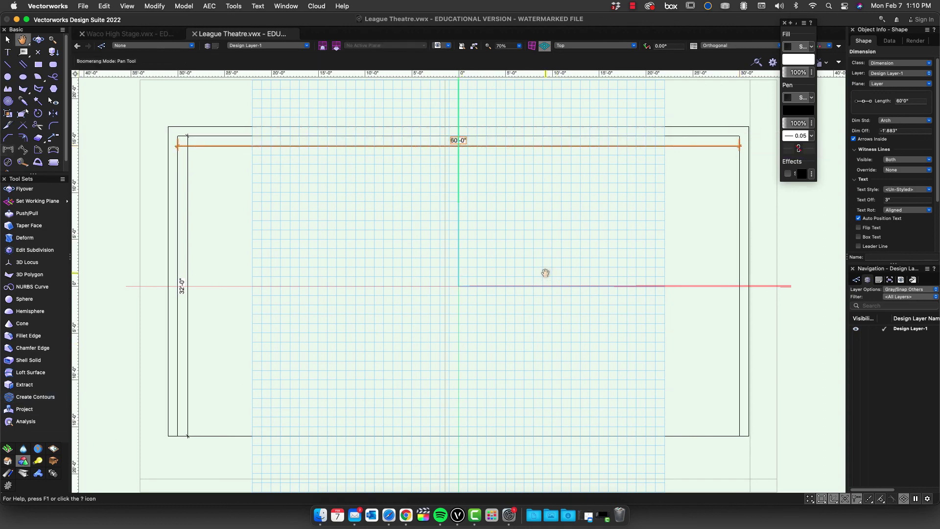
{"action": "mouse_move", "coordinate": [546, 273]}
{"action": "left_mouse_down"}
{"action": "mouse_move", "coordinate": [460, 294]}
{"action": "mouse_move", "coordinate": [528, 314]}
{"action": "mouse_move", "coordinate": [487, 291]}
{"action": "left_mouse_up"}
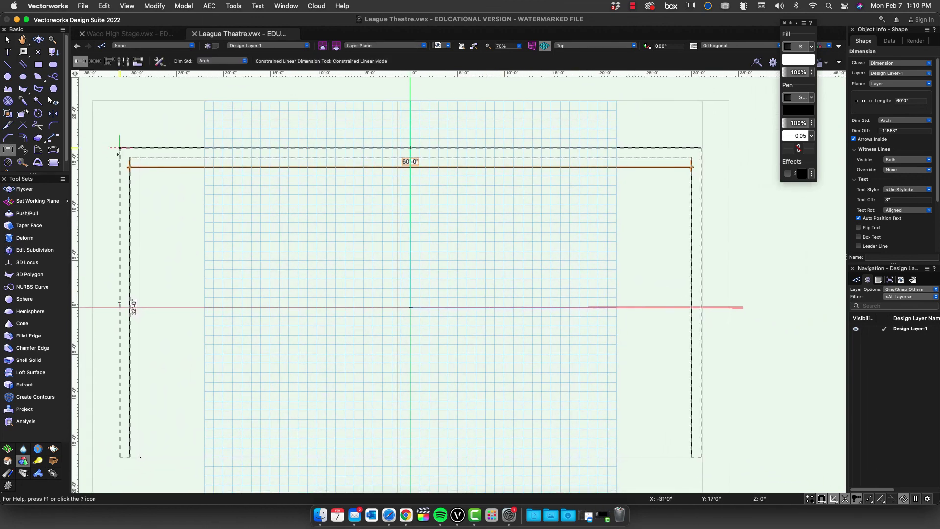